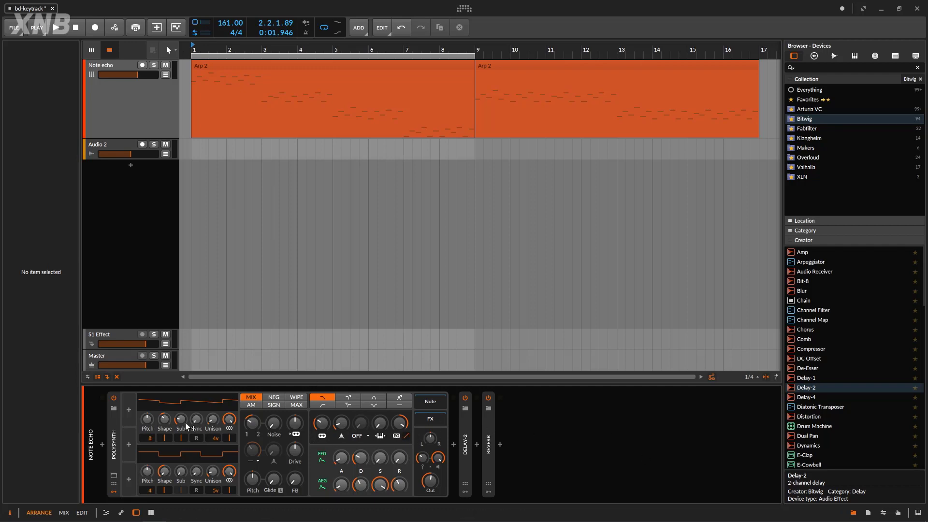
Audition the arp with Polysynth's filter keytracking at 100%, and reset the keytracking to 0%.
{"action": "left_click_drag", "start_coordinate": [380, 423], "coordinate": [380, 421]}
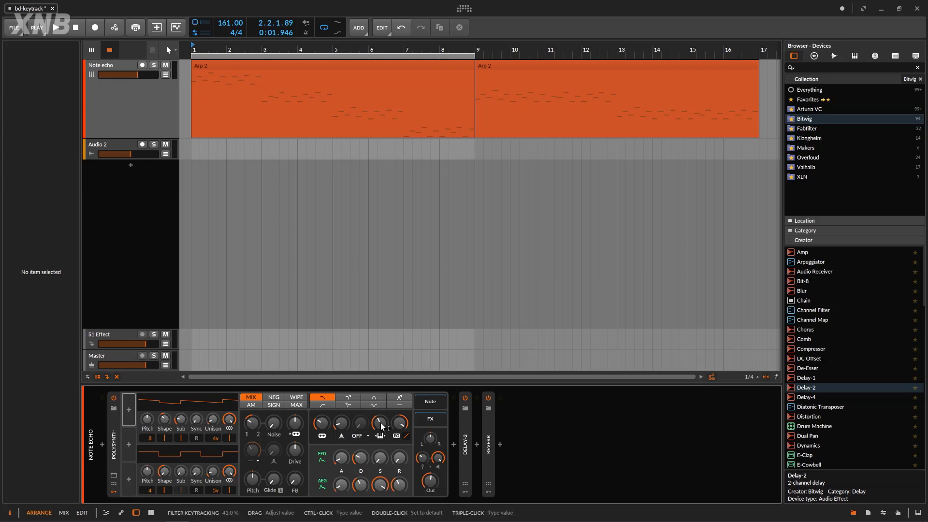
{"action": "left_click_drag", "start_coordinate": [380, 423], "coordinate": [376, 410]}
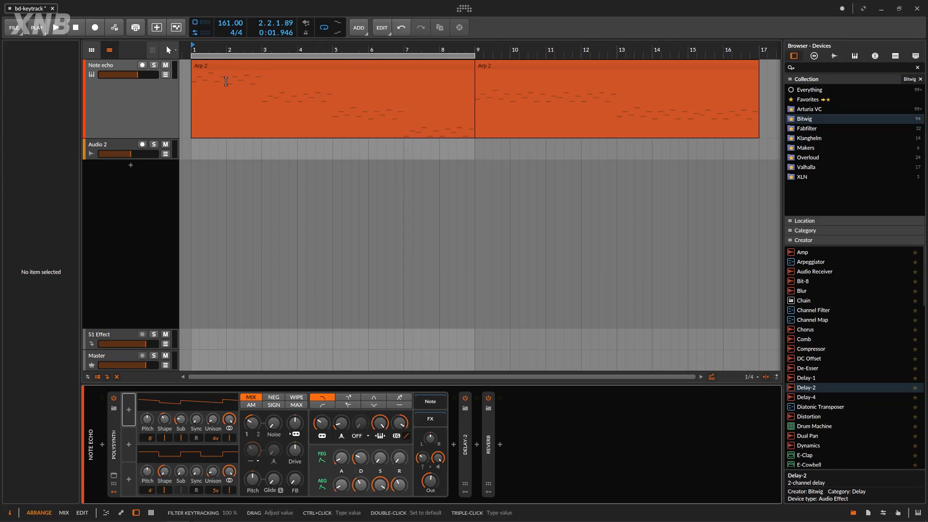
{"action": "left_click", "coordinate": [68, 31]}
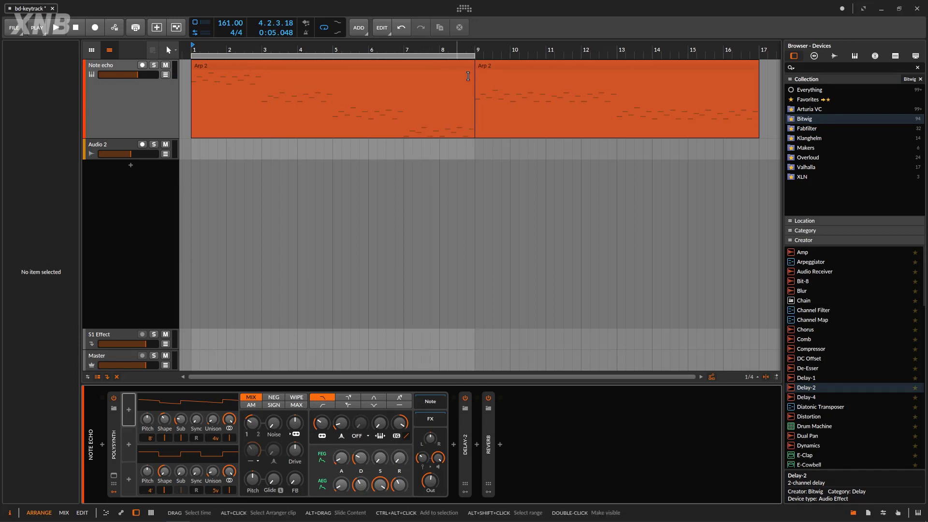
{"action": "left_click_drag", "start_coordinate": [389, 428], "coordinate": [384, 429]}
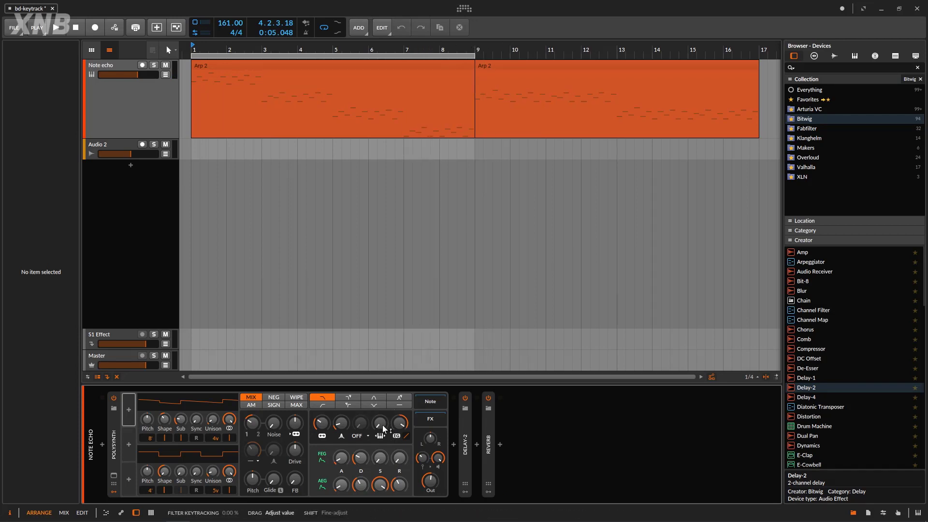
Add a Keytrack modulator to the Polysynth and open its curve editor.
{"action": "left_click", "coordinate": [137, 415]}
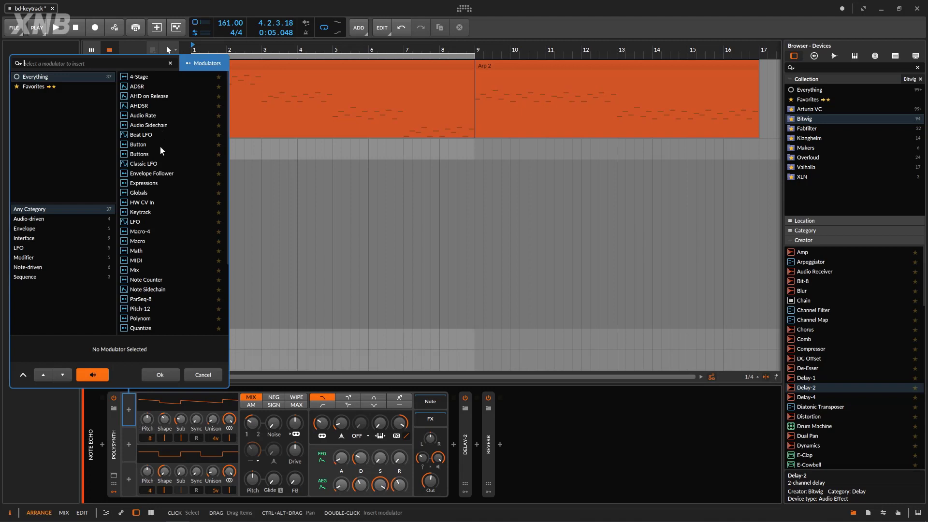
{"action": "left_click", "coordinate": [140, 212]}
{"action": "left_click", "coordinate": [160, 375]}
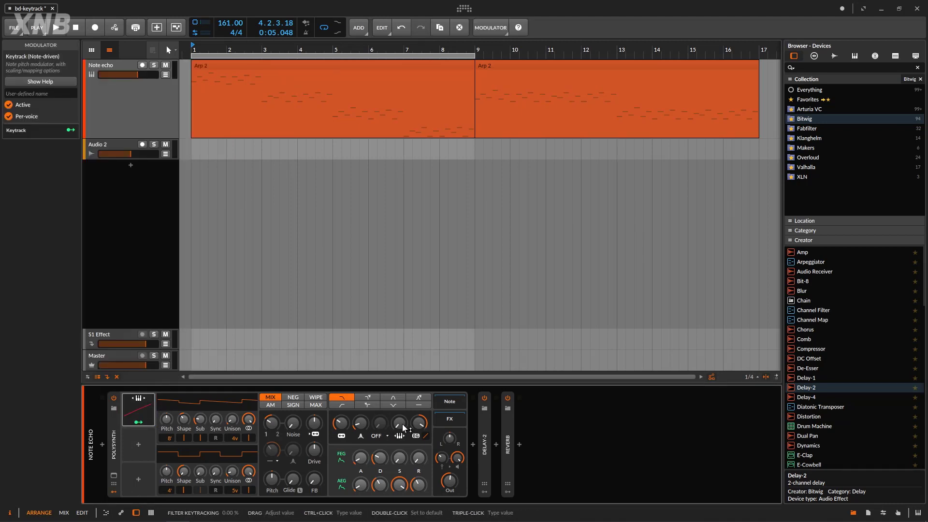
{"action": "left_click", "coordinate": [144, 412]}
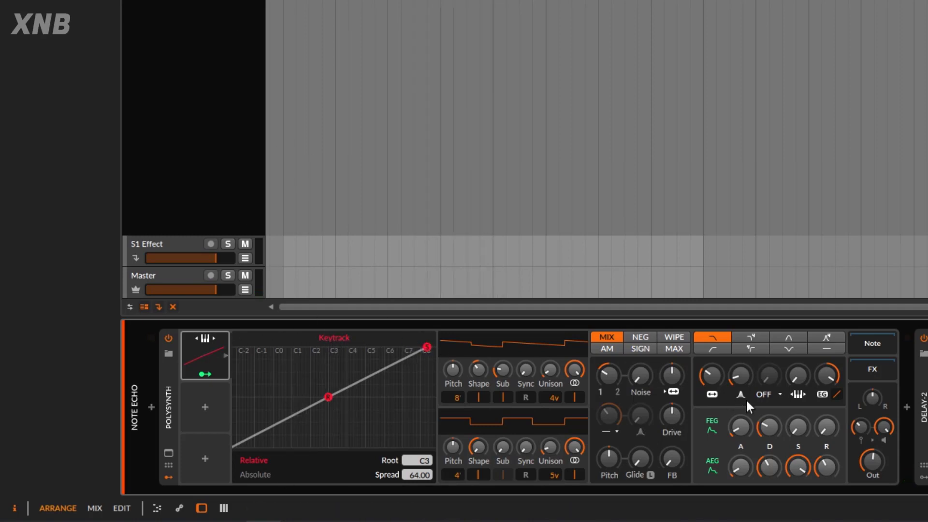
Assign the Keytrack modulator to the filter frequency and set the base frequency to 125 Hz.
{"action": "left_click_drag", "start_coordinate": [711, 379], "coordinate": [711, 368]}
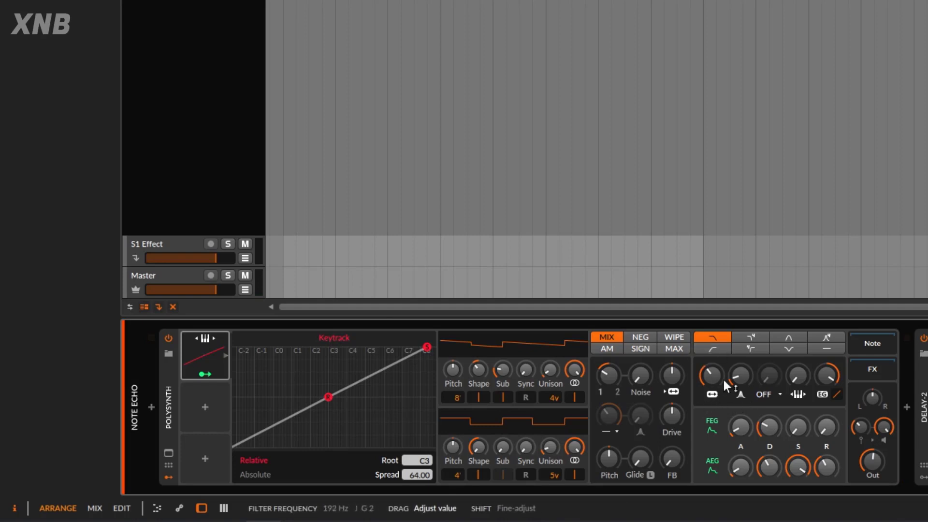
{"action": "left_click_drag", "start_coordinate": [800, 380], "coordinate": [800, 358]}
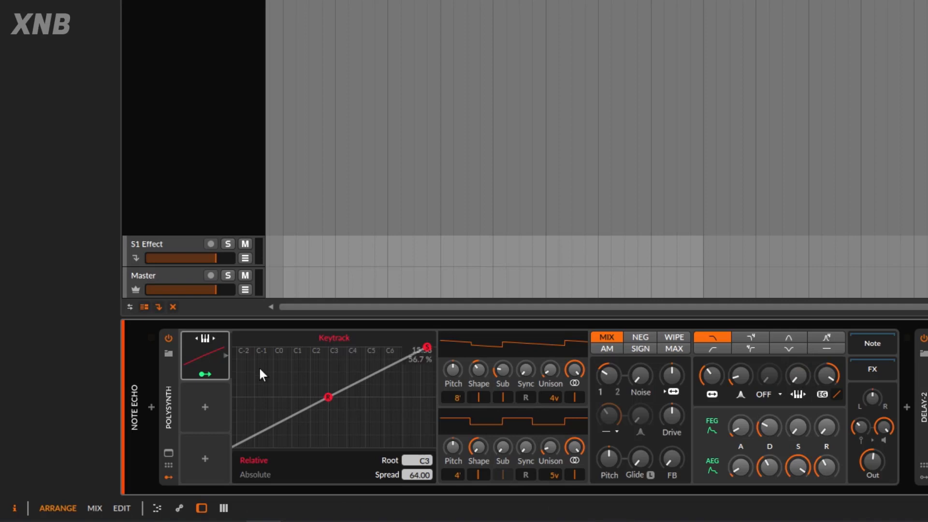
{"action": "left_click", "coordinate": [203, 375]}
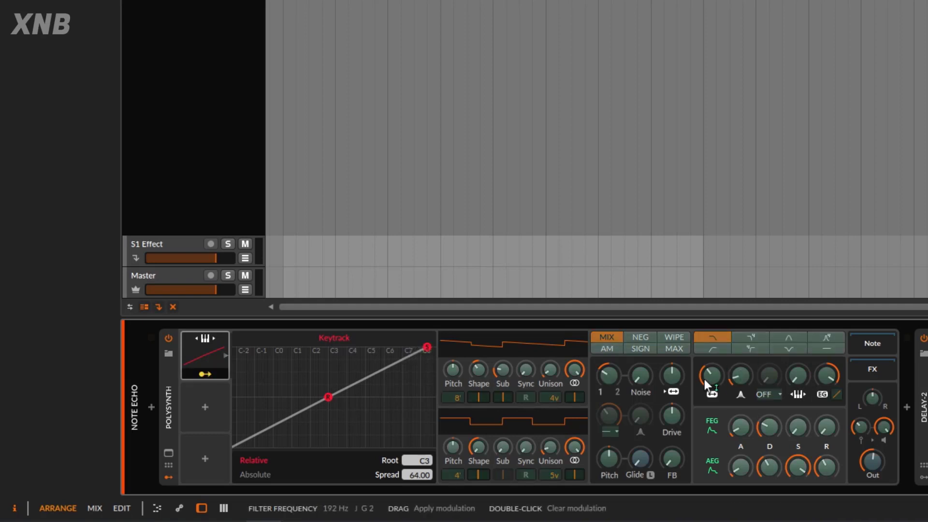
{"action": "left_click_drag", "start_coordinate": [704, 379], "coordinate": [704, 367]}
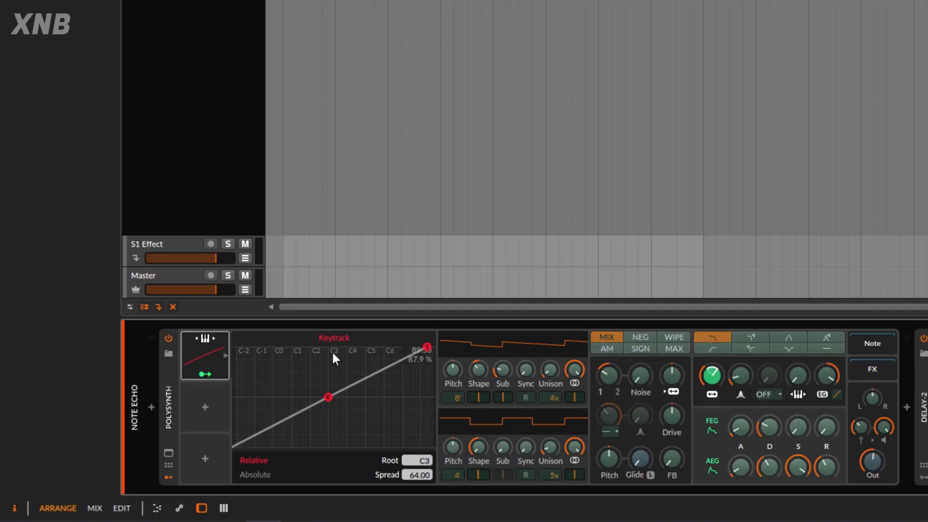
{"action": "left_click", "coordinate": [202, 373]}
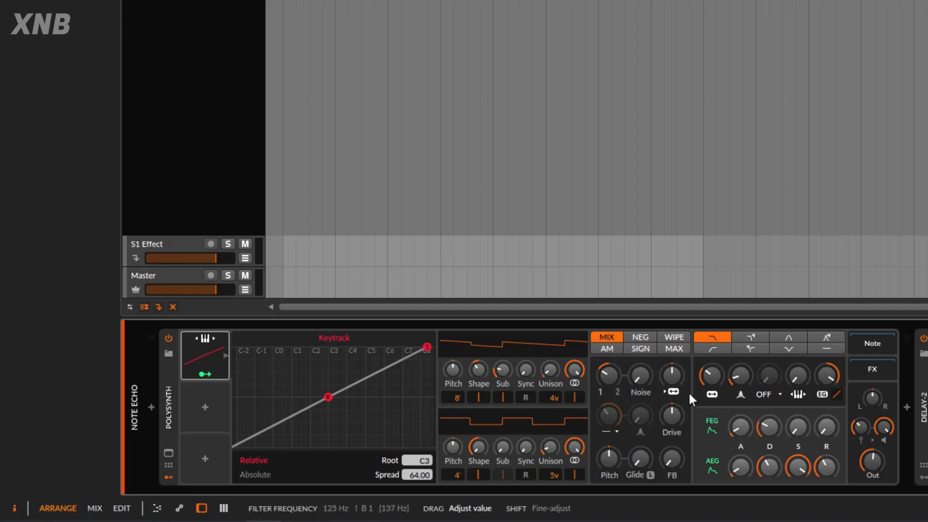
Assign the Keytrack modulator to the filter resonance with an amount of about +0.17.
{"action": "left_click", "coordinate": [206, 373]}
{"action": "left_click_drag", "start_coordinate": [734, 385], "coordinate": [735, 378]}
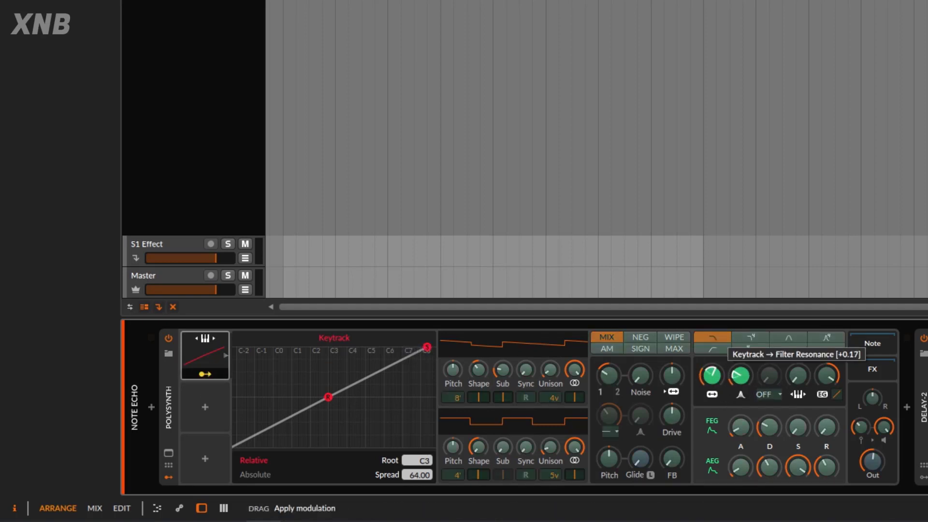
{"action": "left_click", "coordinate": [206, 373]}
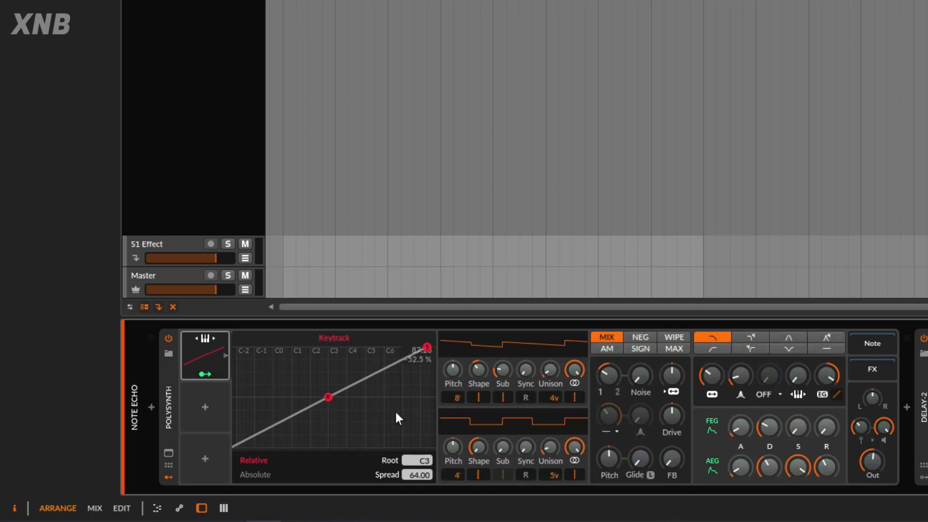
Play the arp while trying Keytrack's root key at C5 and C#1, and return the root to C3.
{"action": "key", "text": "space"}
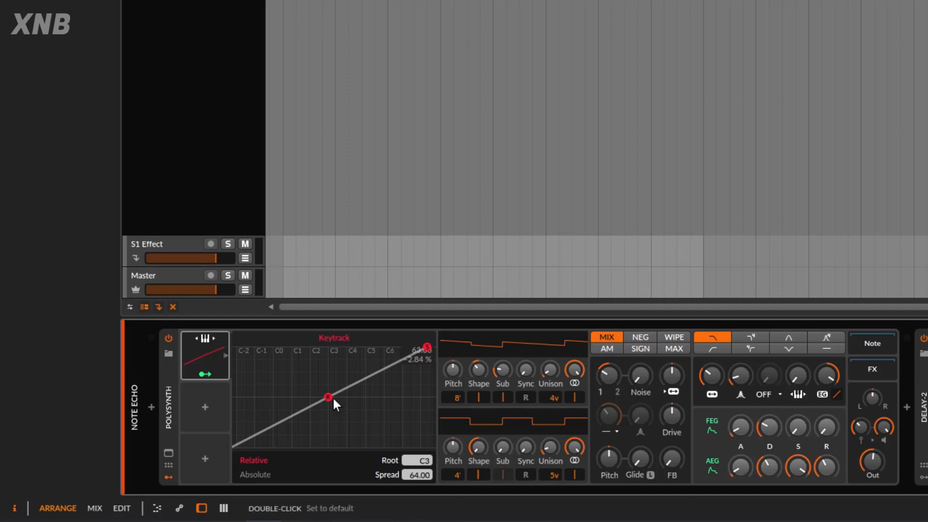
{"action": "key", "text": "space"}
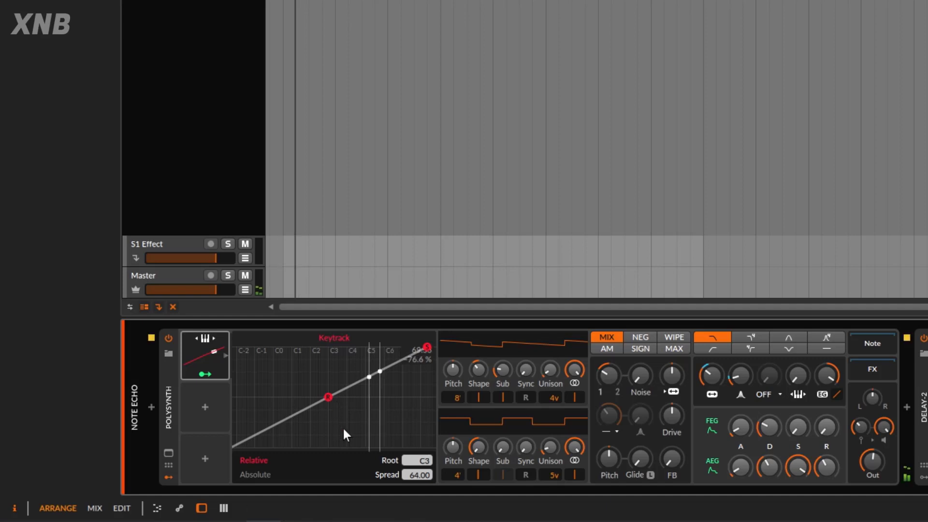
{"action": "left_click_drag", "start_coordinate": [323, 397], "coordinate": [368, 395]}
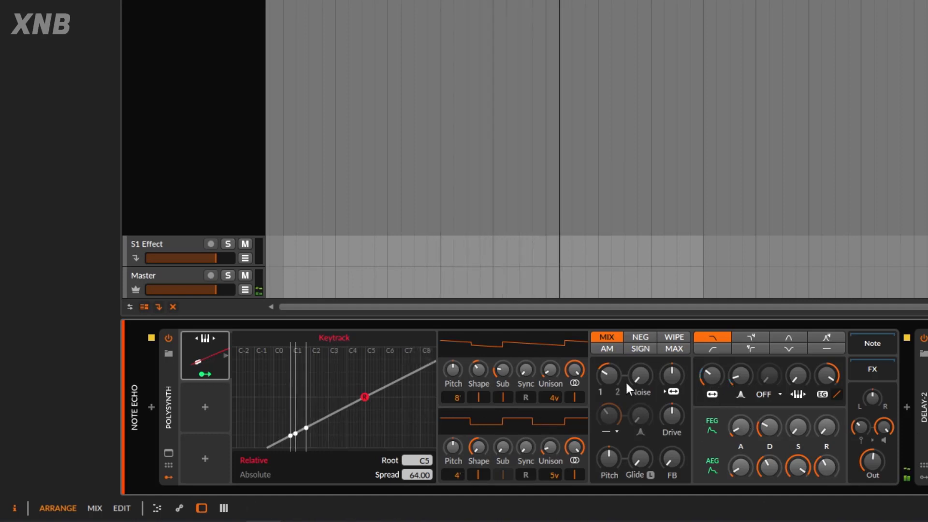
{"action": "left_click_drag", "start_coordinate": [364, 399], "coordinate": [292, 401]}
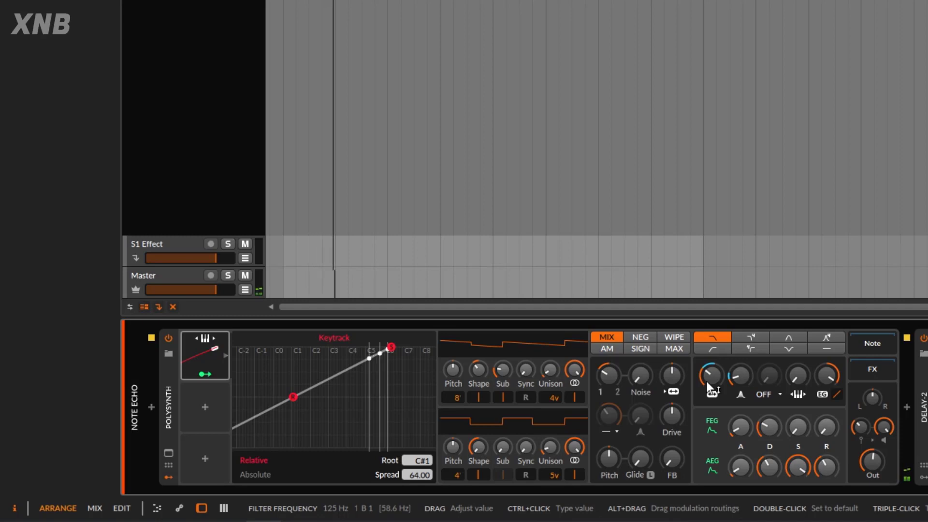
{"action": "key", "text": "space"}
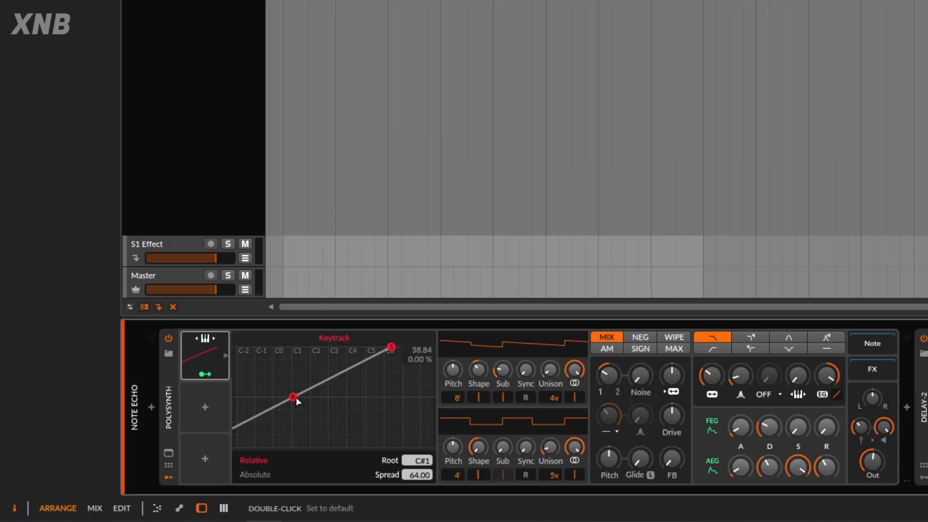
{"action": "left_click_drag", "start_coordinate": [294, 397], "coordinate": [340, 394]}
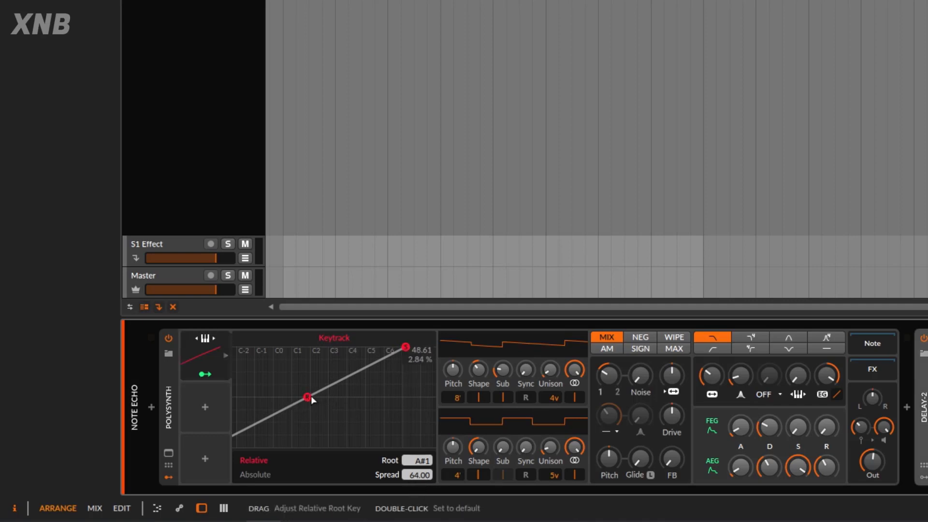
{"action": "left_click_drag", "start_coordinate": [312, 396], "coordinate": [330, 396]}
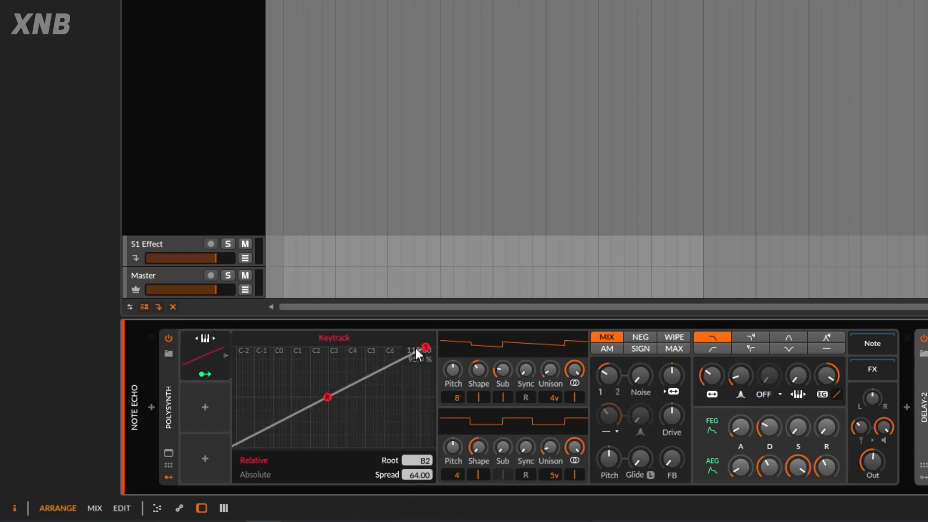
Narrow the Keytrack modulator's spread to about 12.31.
{"action": "left_click_drag", "start_coordinate": [426, 349], "coordinate": [348, 353]}
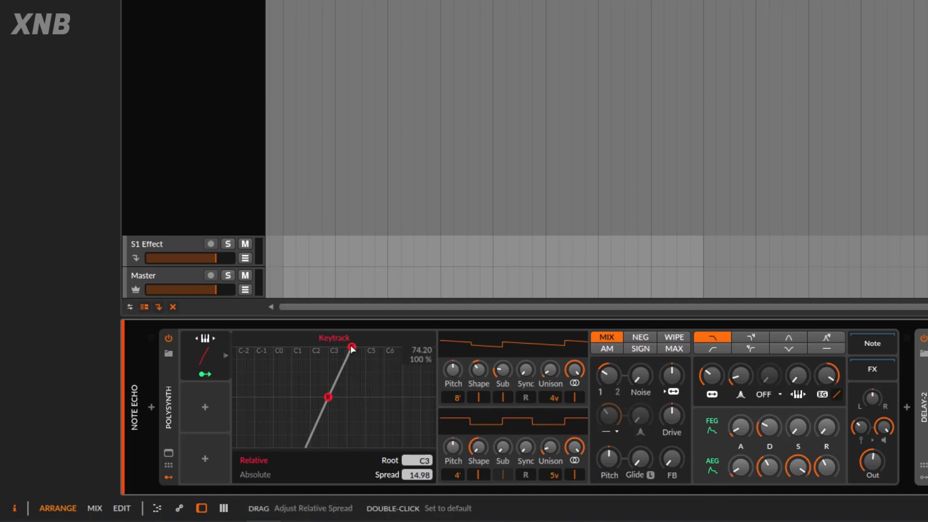
{"action": "left_click_drag", "start_coordinate": [352, 349], "coordinate": [384, 357]}
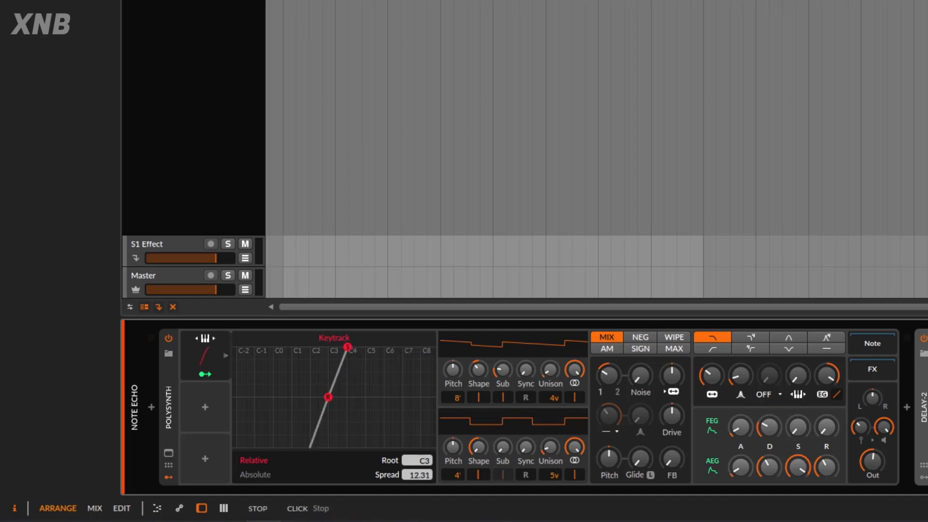
Lower the Polysynth output to about -12.6 dB and play the arp to hear the narrowed Keytrack spread.
{"action": "mouse_move", "coordinate": [871, 463]}
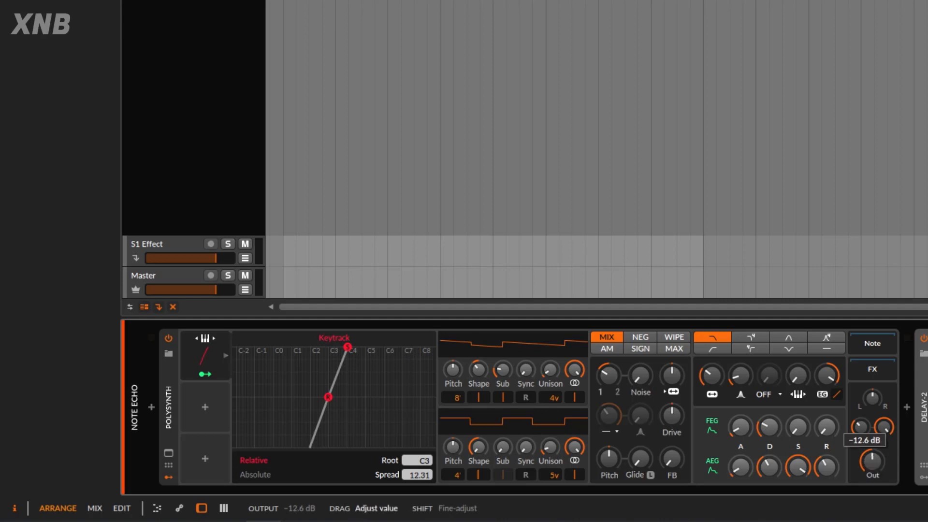
{"action": "key", "text": "space"}
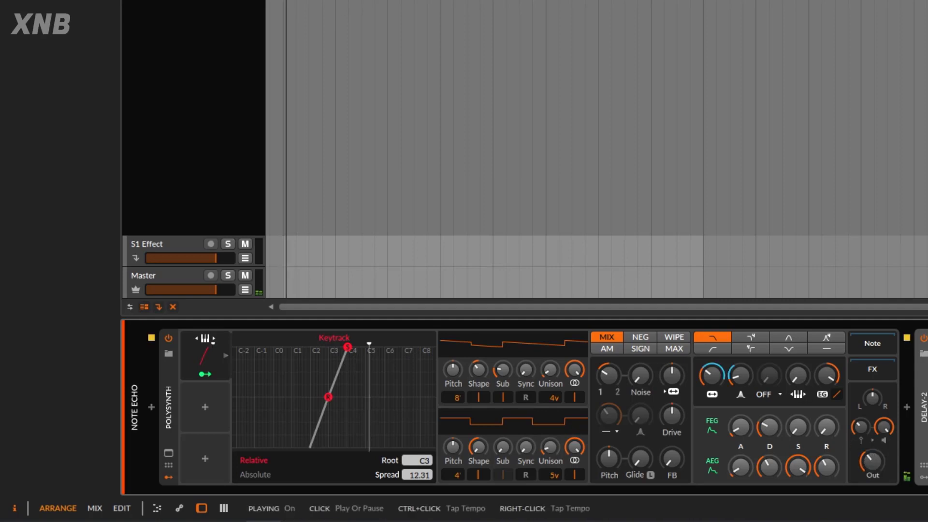
{"action": "mouse_move", "coordinate": [872, 463]}
{"action": "left_mouse_down"}
{"action": "mouse_move", "coordinate": [871, 472]}
{"action": "mouse_move", "coordinate": [883, 466]}
{"action": "left_mouse_up"}
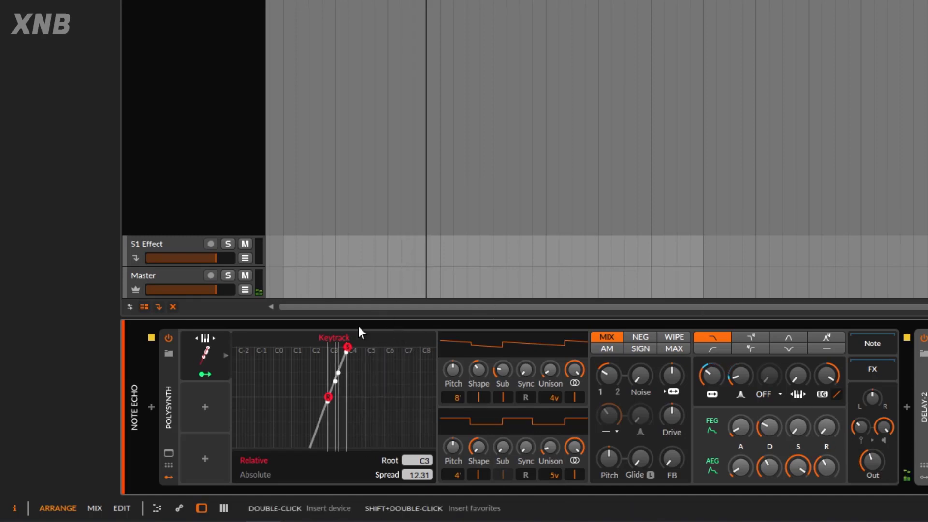
{"action": "key", "text": "space"}
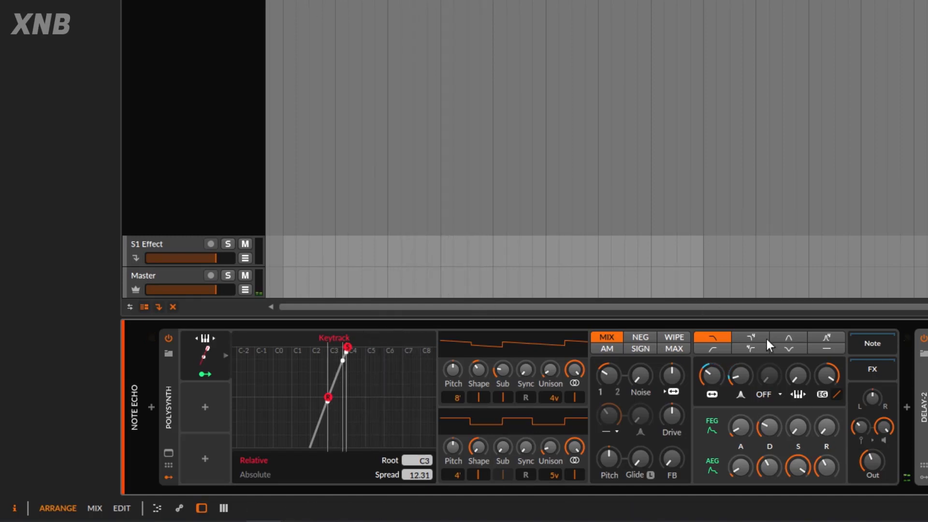
{"action": "key", "text": "space"}
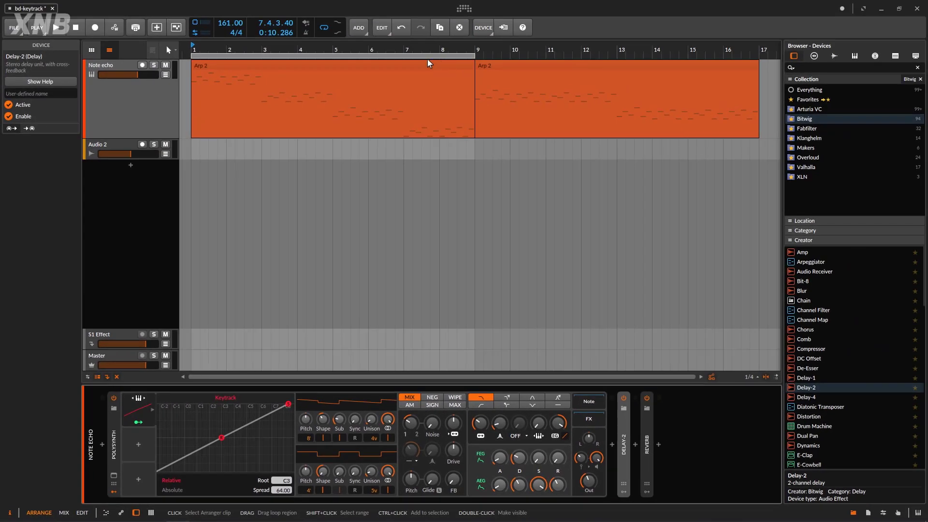
Move the eight-bar loop region onto the second Arp 2 clip and start playback from bar 9.
{"action": "left_click_drag", "start_coordinate": [466, 16], "coordinate": [780, 41]}
{"action": "left_click_drag", "start_coordinate": [718, 80], "coordinate": [711, 80]}
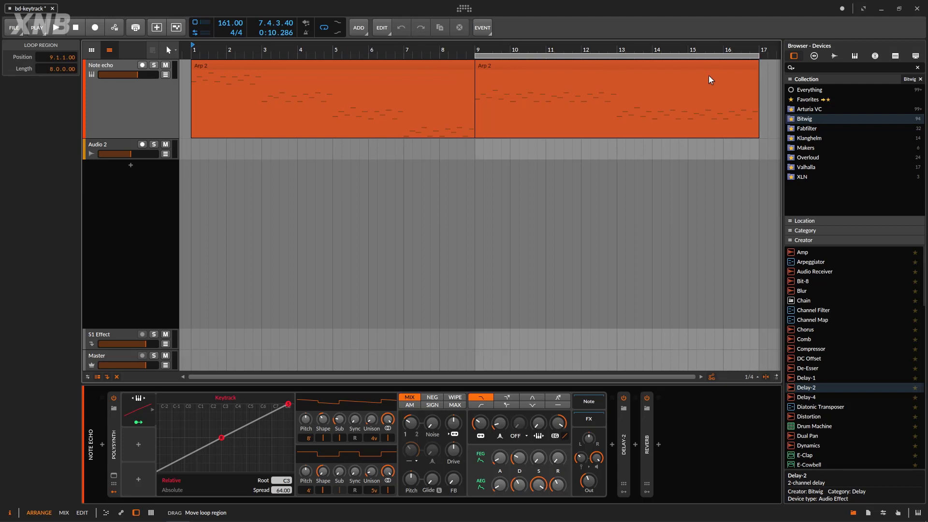
{"action": "left_click", "coordinate": [476, 46]}
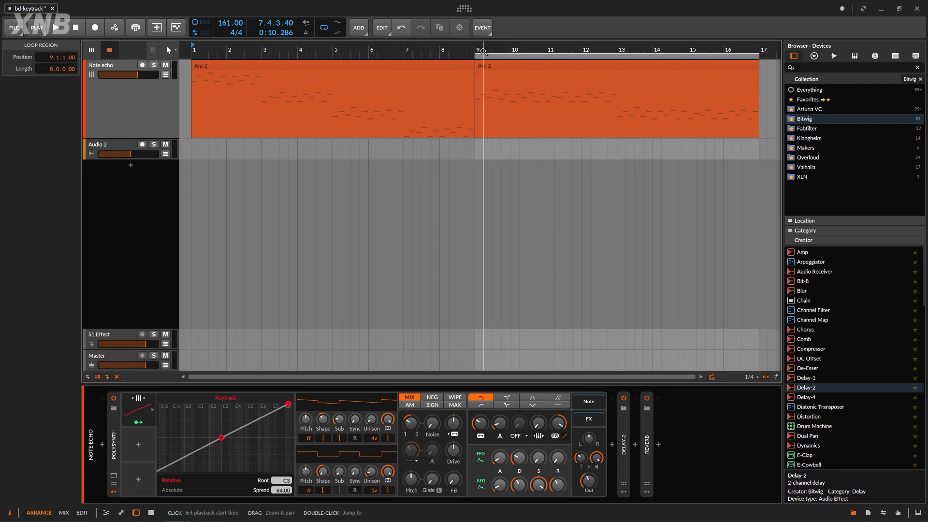
{"action": "key", "text": "space"}
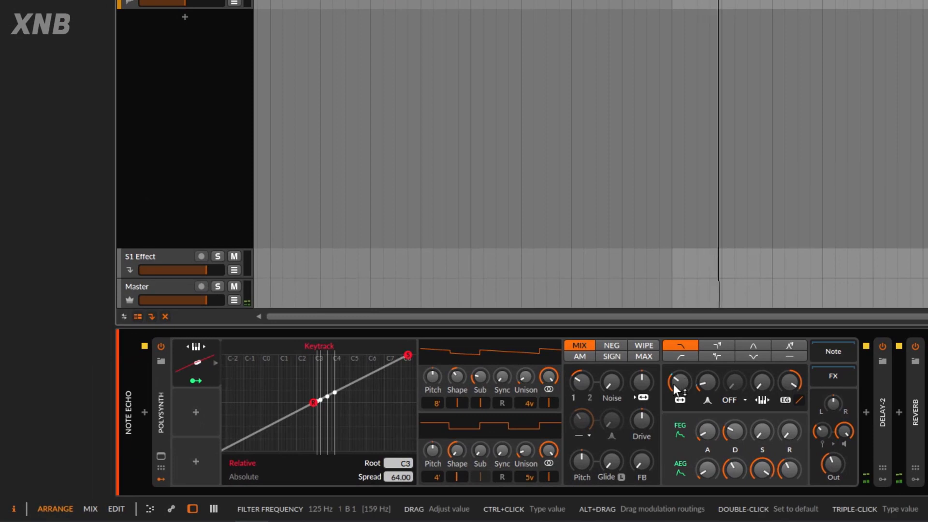
Assign the Keytrack modulator to the unison spread of both oscillators.
{"action": "left_click", "coordinate": [195, 380]}
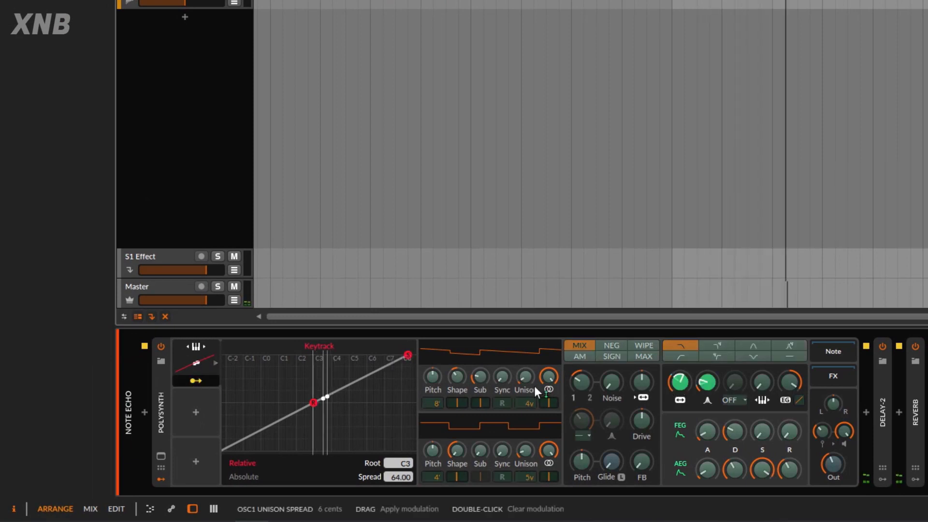
{"action": "left_click_drag", "start_coordinate": [527, 382], "coordinate": [529, 372]}
{"action": "left_click_drag", "start_coordinate": [529, 446], "coordinate": [528, 439]}
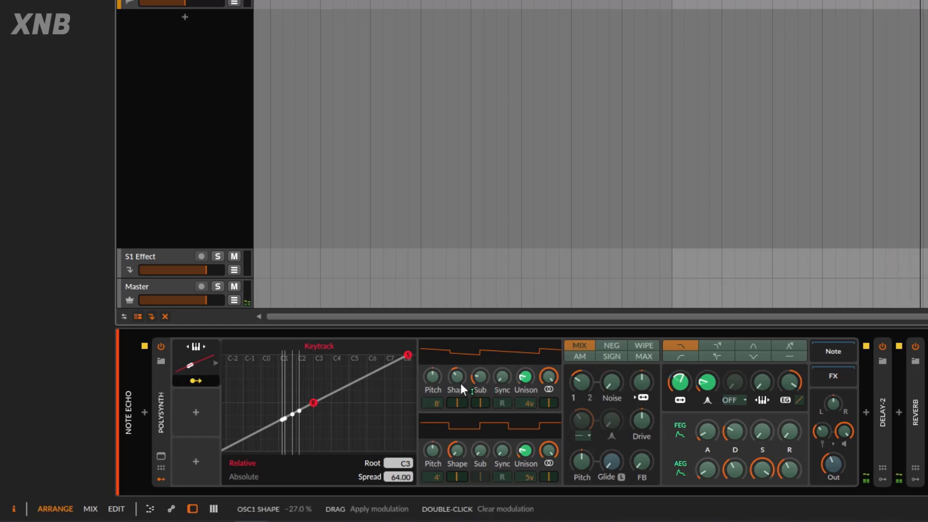
Assign the Keytrack modulator to the shape and sub controls of both oscillators.
{"action": "left_click_drag", "start_coordinate": [457, 377], "coordinate": [457, 364]}
{"action": "left_click_drag", "start_coordinate": [457, 451], "coordinate": [457, 433]}
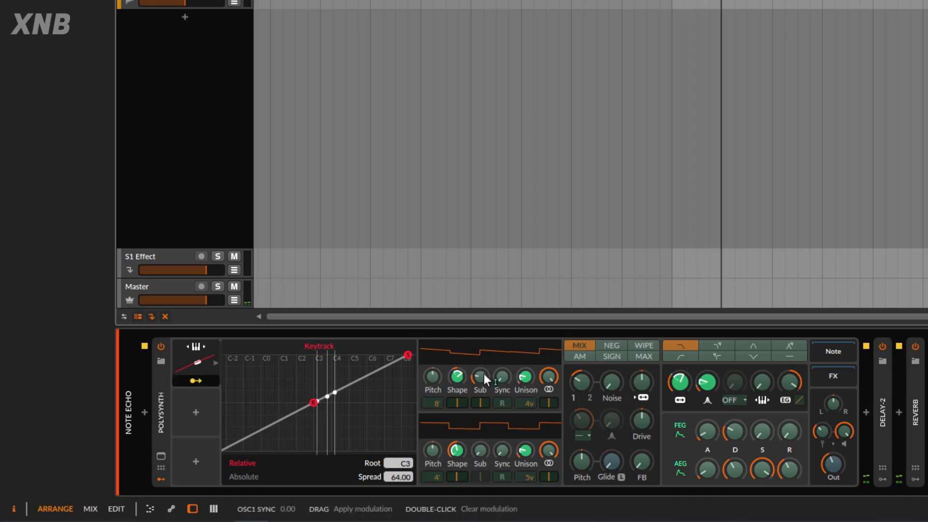
{"action": "left_click_drag", "start_coordinate": [481, 376], "coordinate": [481, 373]}
{"action": "left_click_drag", "start_coordinate": [480, 453], "coordinate": [480, 447]}
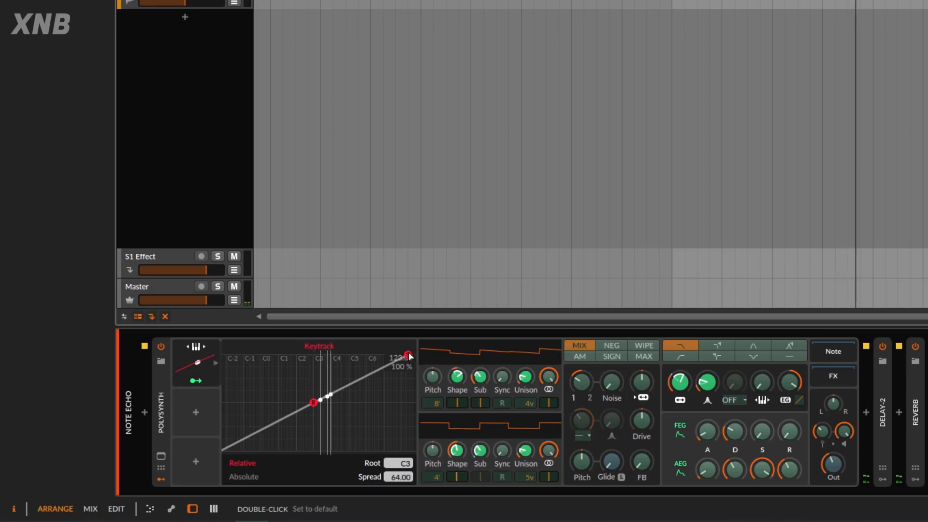
Finish assigning Keytrack modulation and switch the Keytrack modulator to Absolute mode.
{"action": "left_click", "coordinate": [195, 380]}
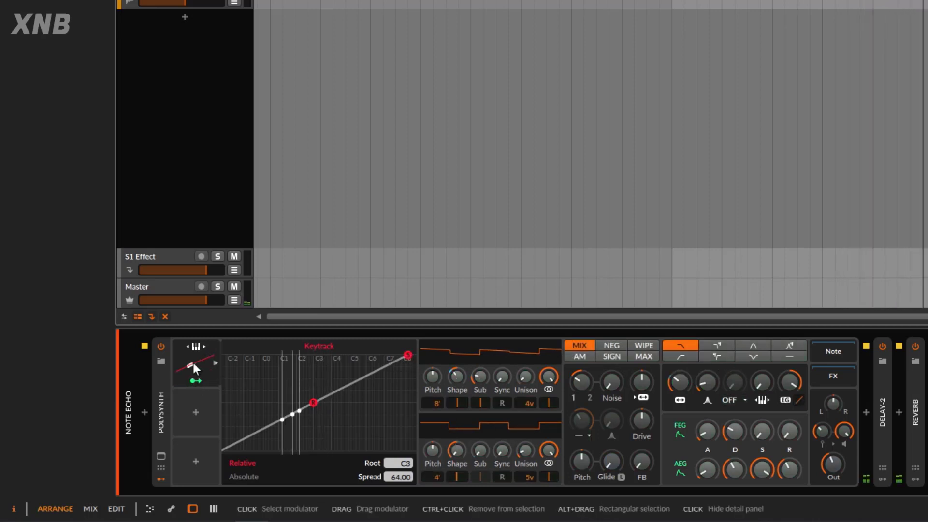
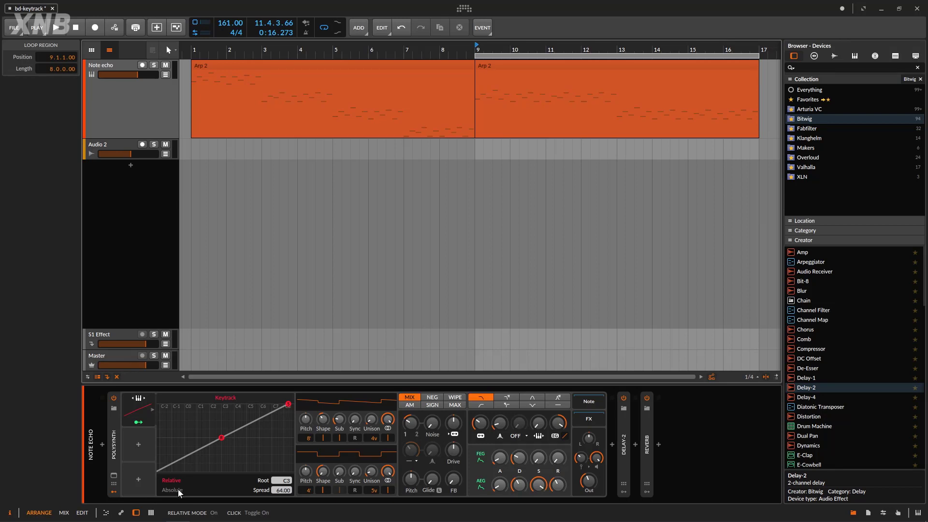
{"action": "left_click", "coordinate": [178, 489]}
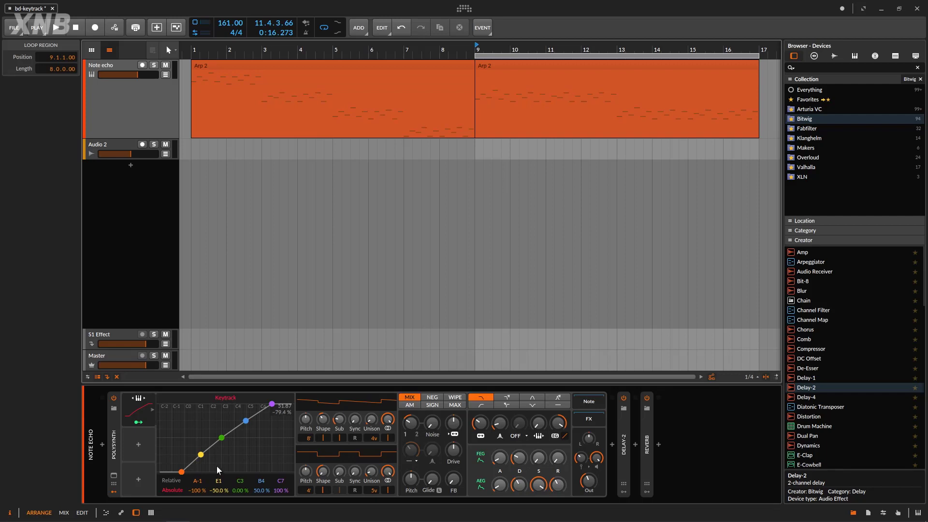
{"action": "mouse_move", "coordinate": [208, 520]}
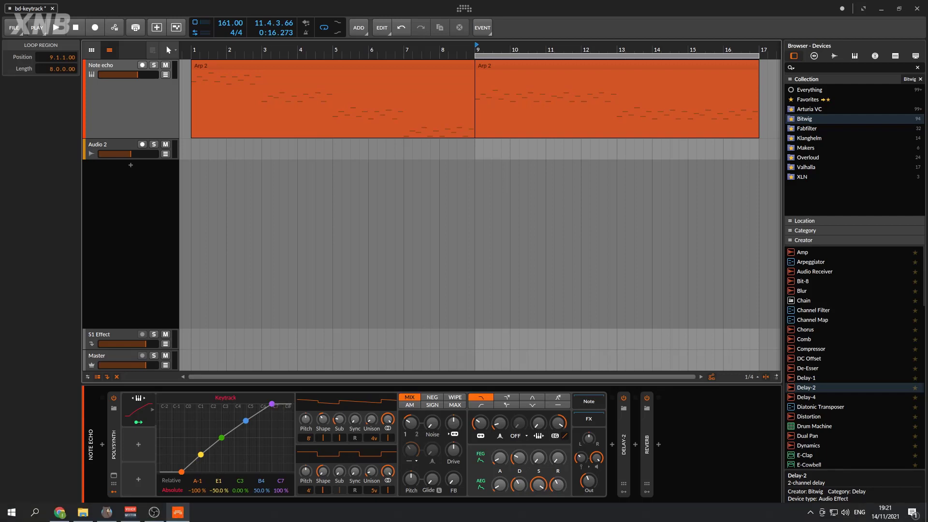
Try Relative mode with the Keytrack spread narrowed to about 8.30, and return to Absolute mode.
{"action": "left_click", "coordinate": [173, 482]}
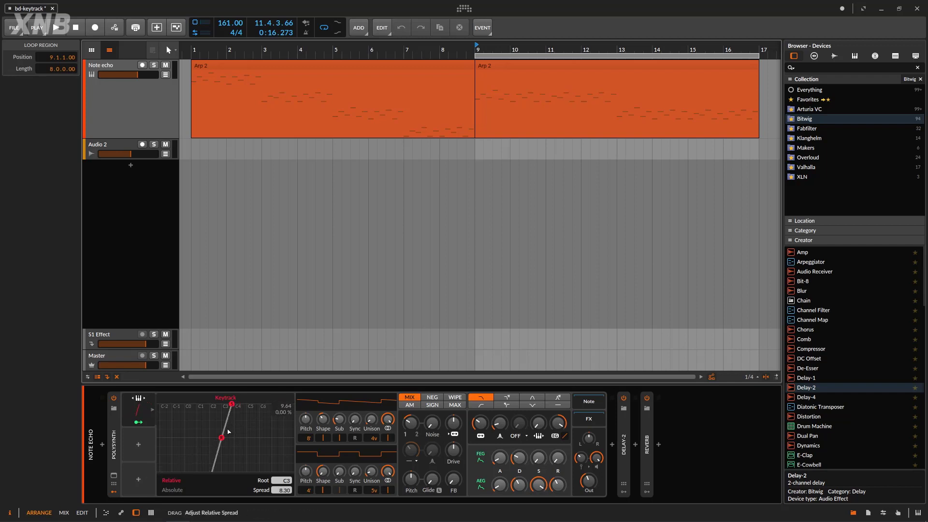
{"action": "left_click", "coordinate": [173, 490]}
Reshape the absolute Keytrack curve with points at about C#1 76.5 %, C4 -49.7 %, E5 21.2 % and A7 26.8 %.
{"action": "left_click_drag", "start_coordinate": [181, 473], "coordinate": [232, 456]}
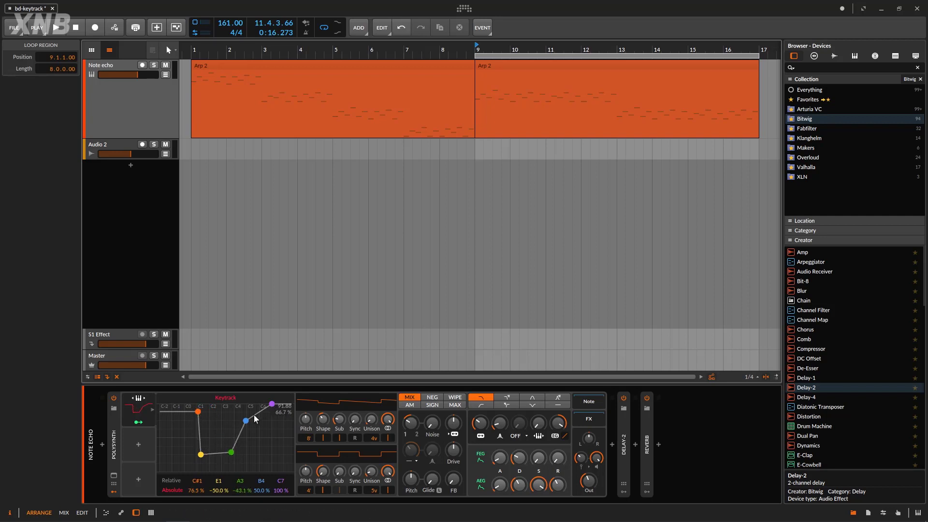
{"action": "left_click_drag", "start_coordinate": [246, 421], "coordinate": [280, 437]}
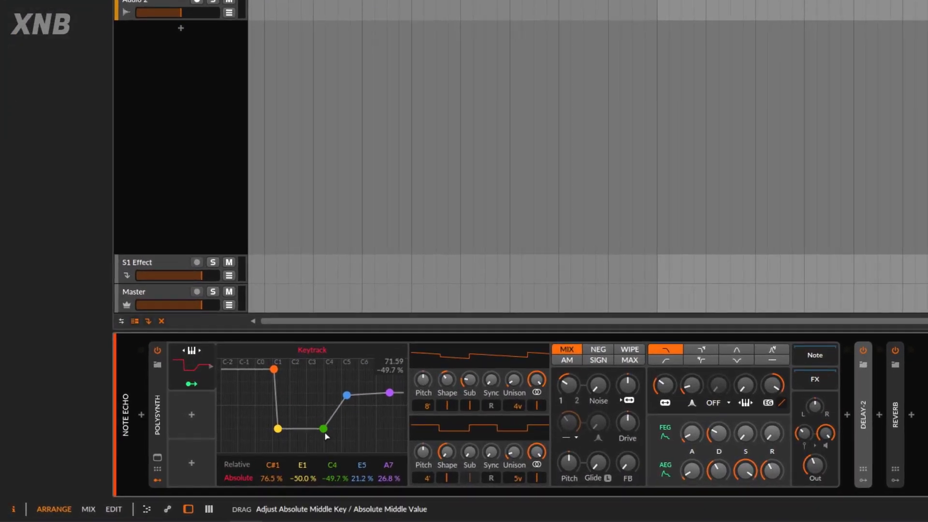
Compare the curve with Relative mode, return Keytrack to Absolute mode and play the arp.
{"action": "left_click", "coordinate": [236, 464]}
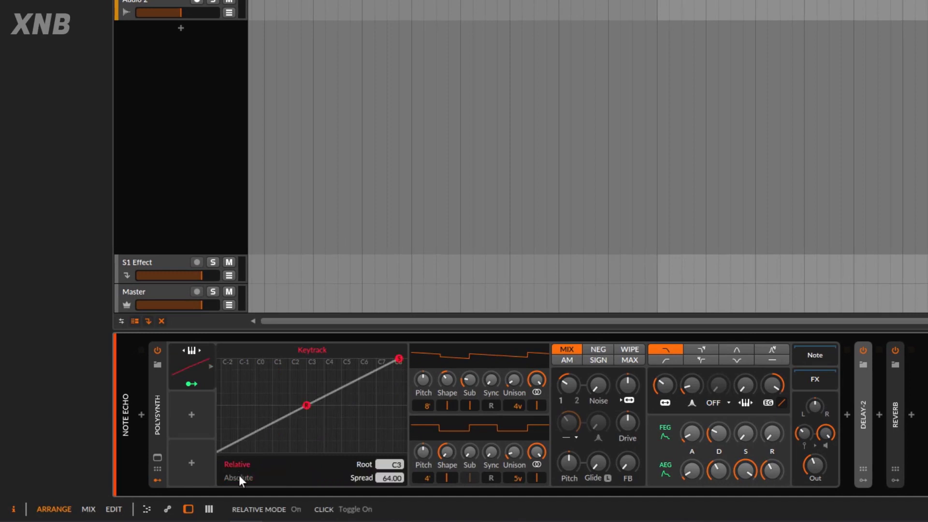
{"action": "left_click", "coordinate": [239, 475]}
{"action": "key", "text": "space"}
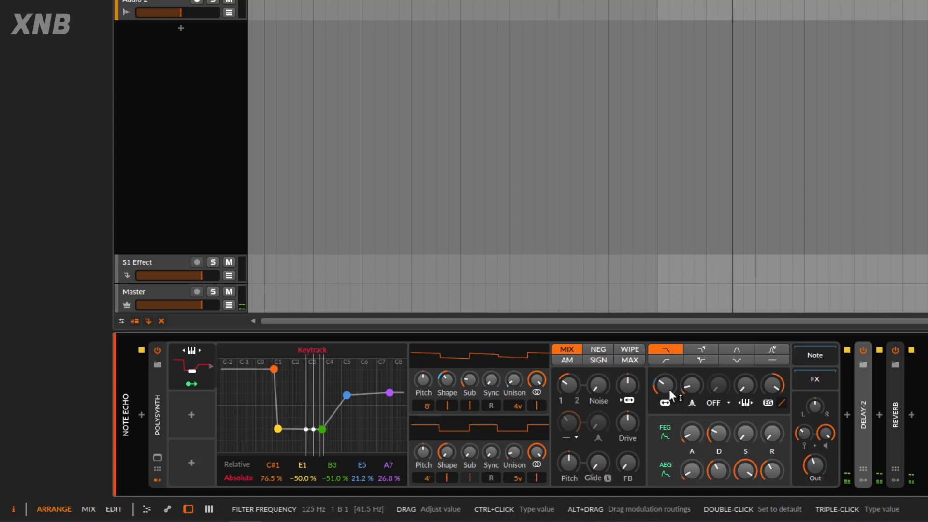
Move the Keytrack curve points to about C2 25.5 %, G#2 46.7 %, D#4 51.0 % and B6 46.1 %.
{"action": "left_click_drag", "start_coordinate": [324, 430], "coordinate": [332, 377]}
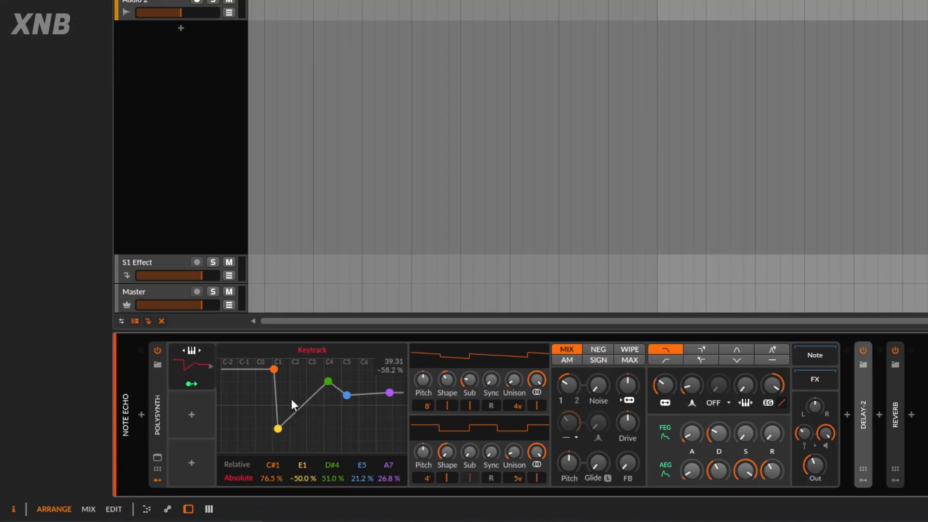
{"action": "left_click_drag", "start_coordinate": [278, 428], "coordinate": [301, 383]}
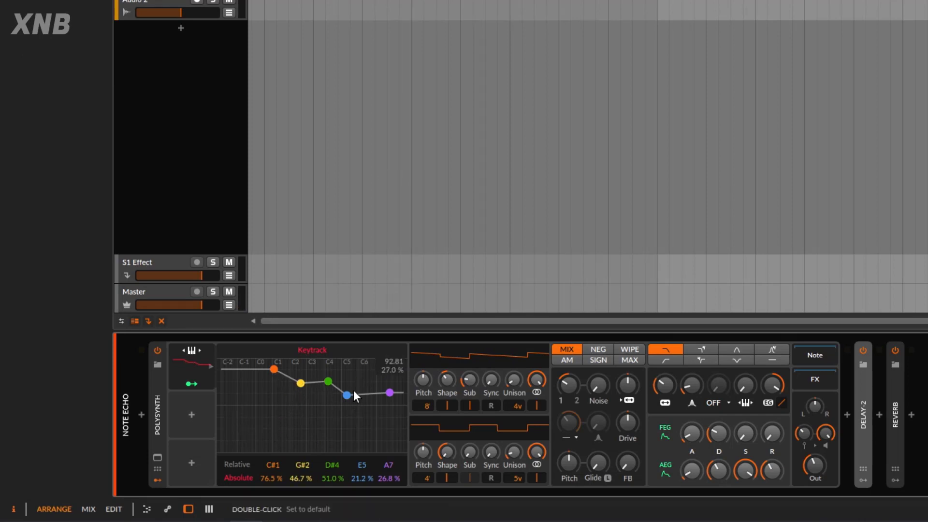
{"action": "left_click_drag", "start_coordinate": [354, 393], "coordinate": [375, 384]}
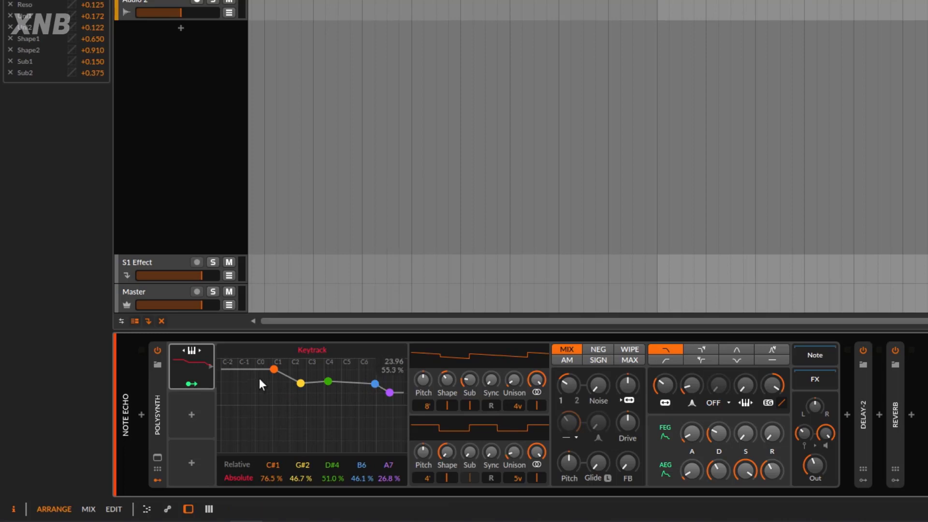
{"action": "left_click_drag", "start_coordinate": [274, 370], "coordinate": [292, 398]}
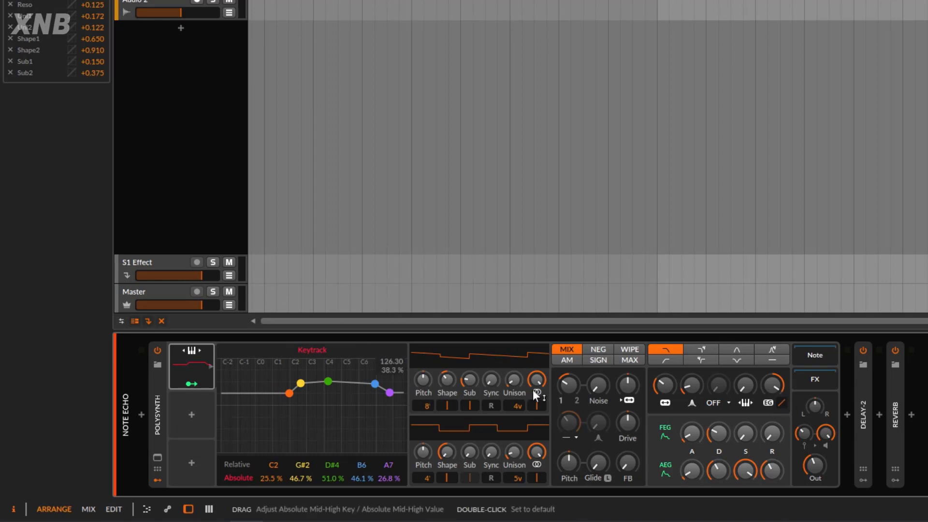
Try the filter's own keytracking amount at about 32.0 %.
{"action": "left_click_drag", "start_coordinate": [744, 385], "coordinate": [745, 382]}
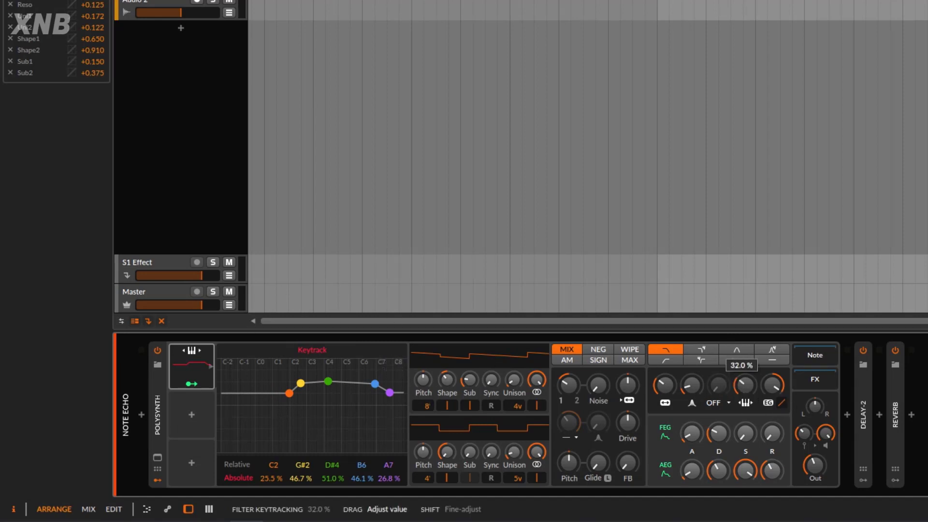
Play the arp while moving the middle Keytrack point to about G#5 65.4 % and raising the filter frequency.
{"action": "key", "text": "space"}
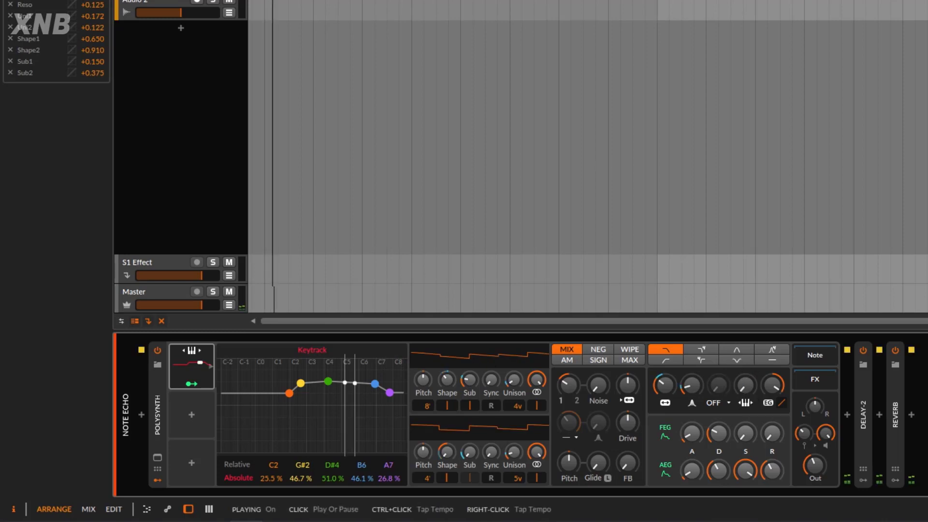
{"action": "left_click_drag", "start_coordinate": [334, 394], "coordinate": [374, 395]}
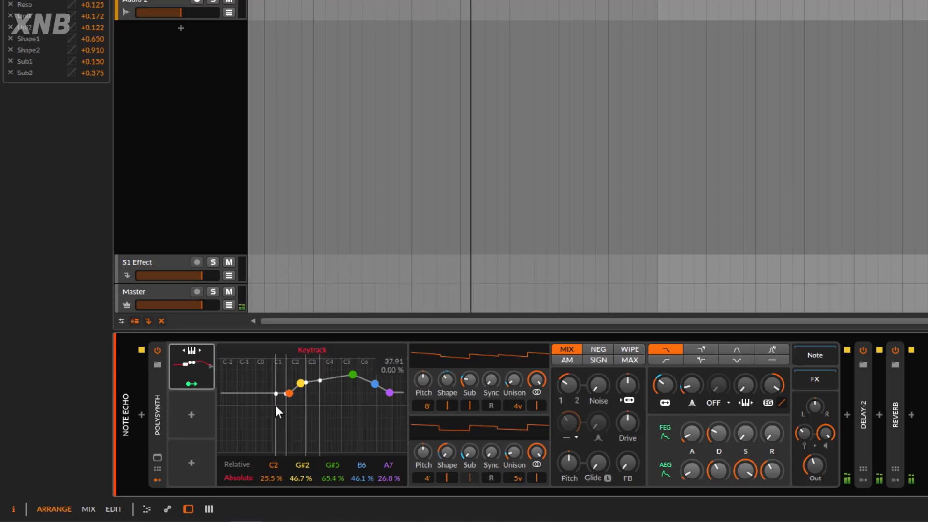
{"action": "left_click_drag", "start_coordinate": [671, 391], "coordinate": [671, 369]}
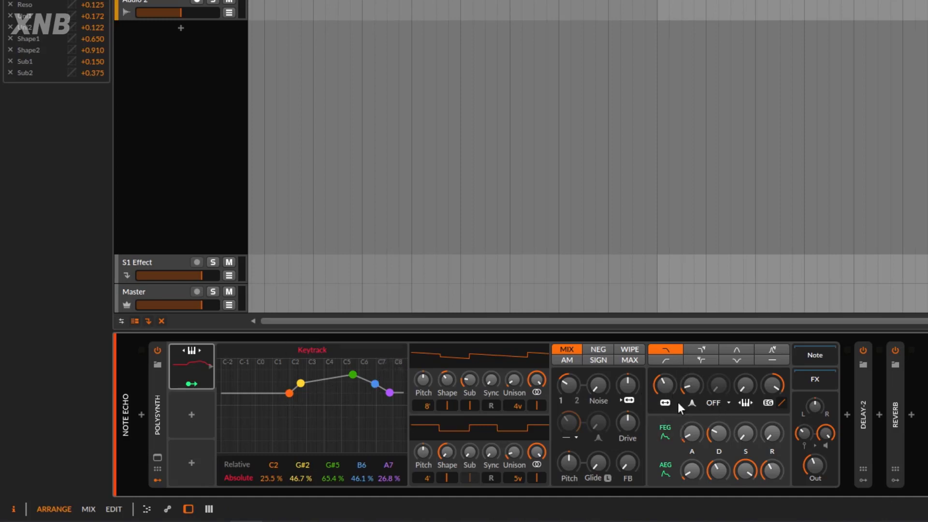
Deepen the Keytrack modulation to +0.258 and +0.234 on the unison spreads, and +2.000 shape, +1.000 sub and +60.00 sync on oscillator 2.
{"action": "left_click", "coordinate": [202, 383]}
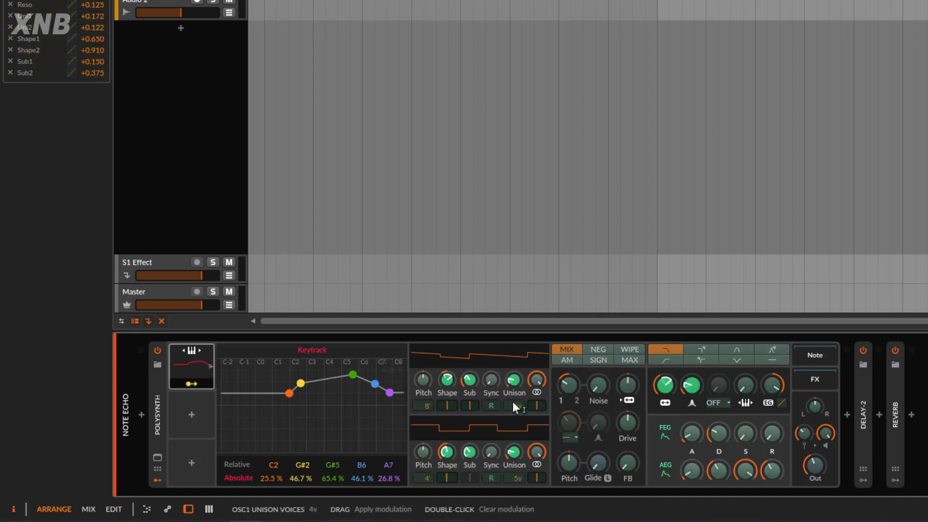
{"action": "left_click_drag", "start_coordinate": [512, 452], "coordinate": [510, 443]}
{"action": "left_click_drag", "start_coordinate": [448, 451], "coordinate": [491, 435]}
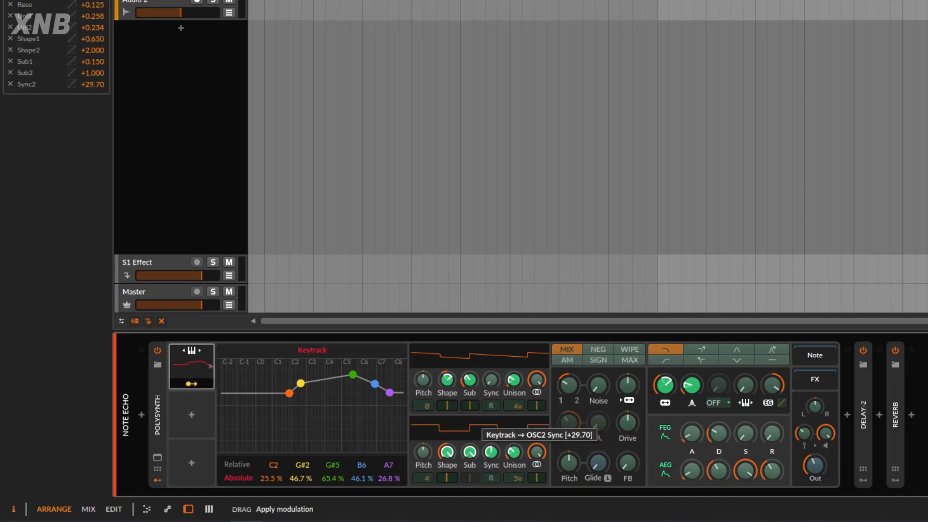
Assign Keytrack to oscillator 1's sync at +26.70, try it on oscillator 1's pitch, and leave modulation assignment.
{"action": "left_click_drag", "start_coordinate": [491, 380], "coordinate": [491, 372]}
{"action": "left_click_drag", "start_coordinate": [423, 452], "coordinate": [423, 450]}
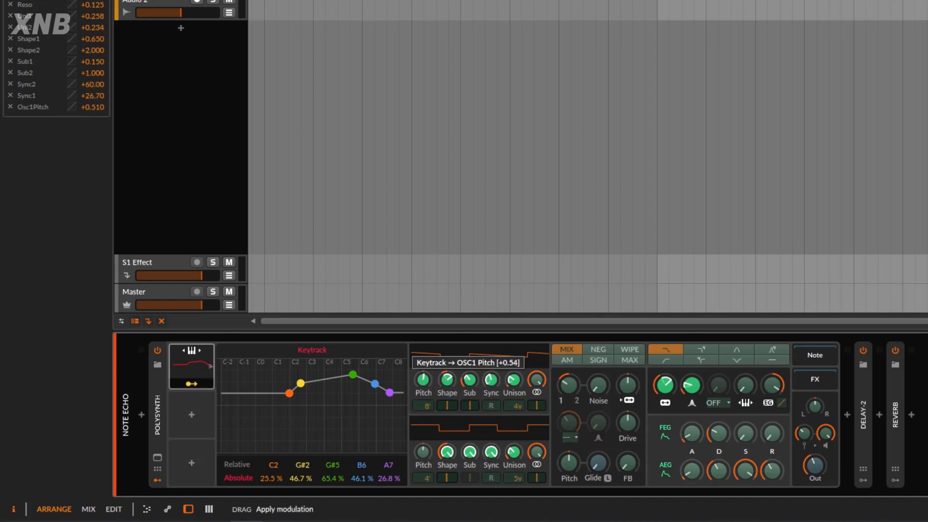
{"action": "left_click", "coordinate": [416, 356]}
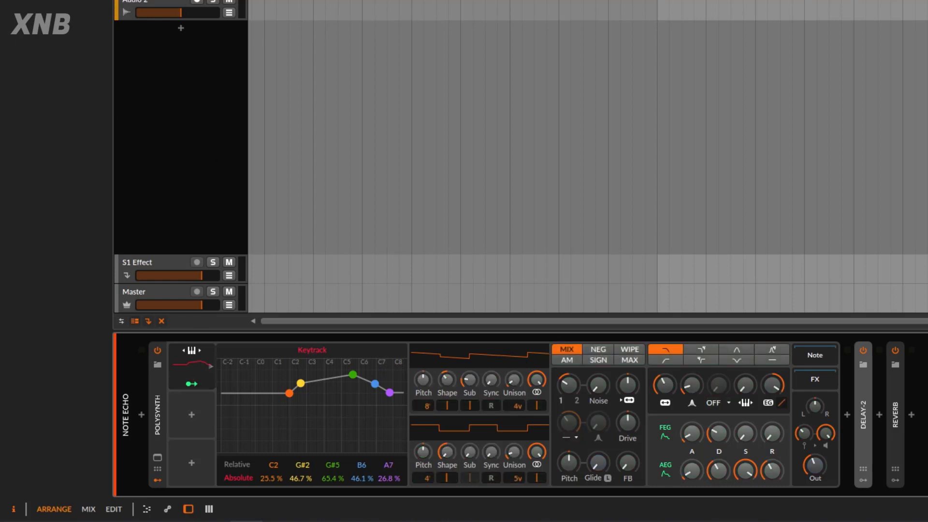
Play the arp to hear the sync and deeper oscillator 2 modulation, and stop playback.
{"action": "key", "text": "space"}
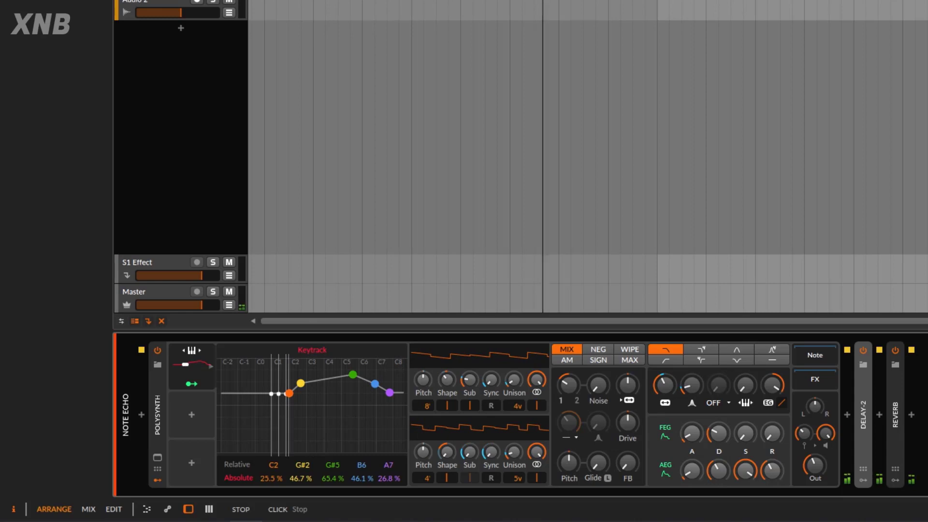
{"action": "key", "text": "space"}
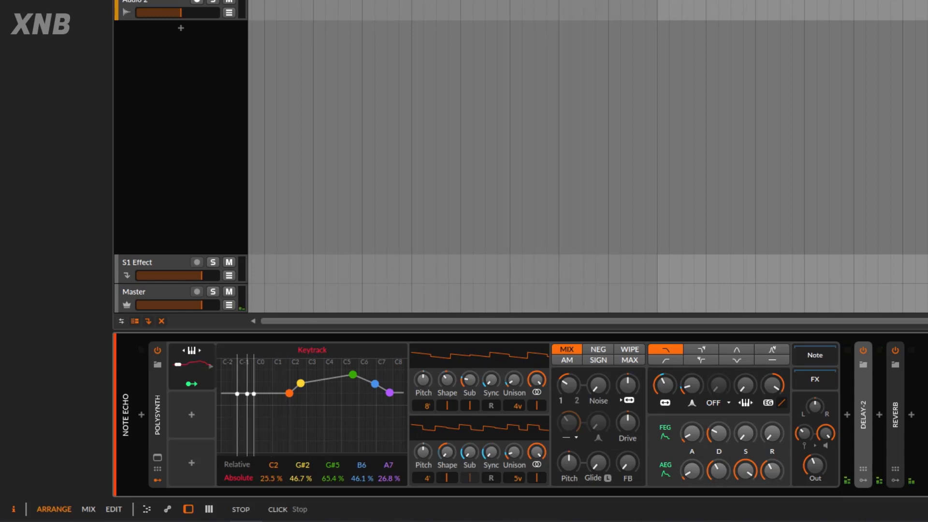